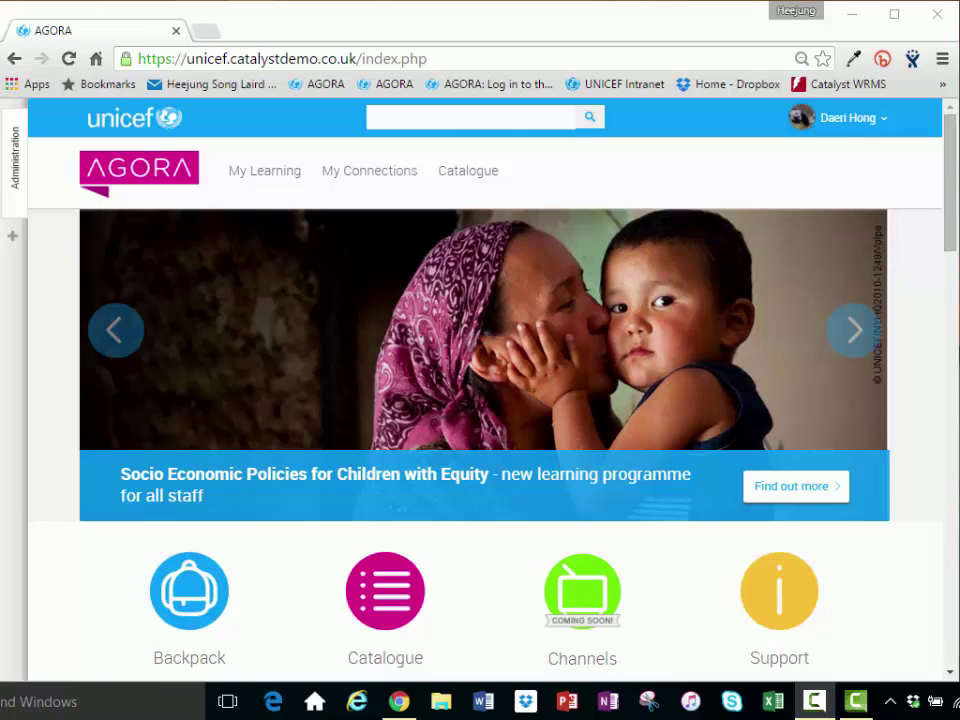
Open asset publishing from the catalogue administration and choose Video as the content type to publish.
click(15, 170)
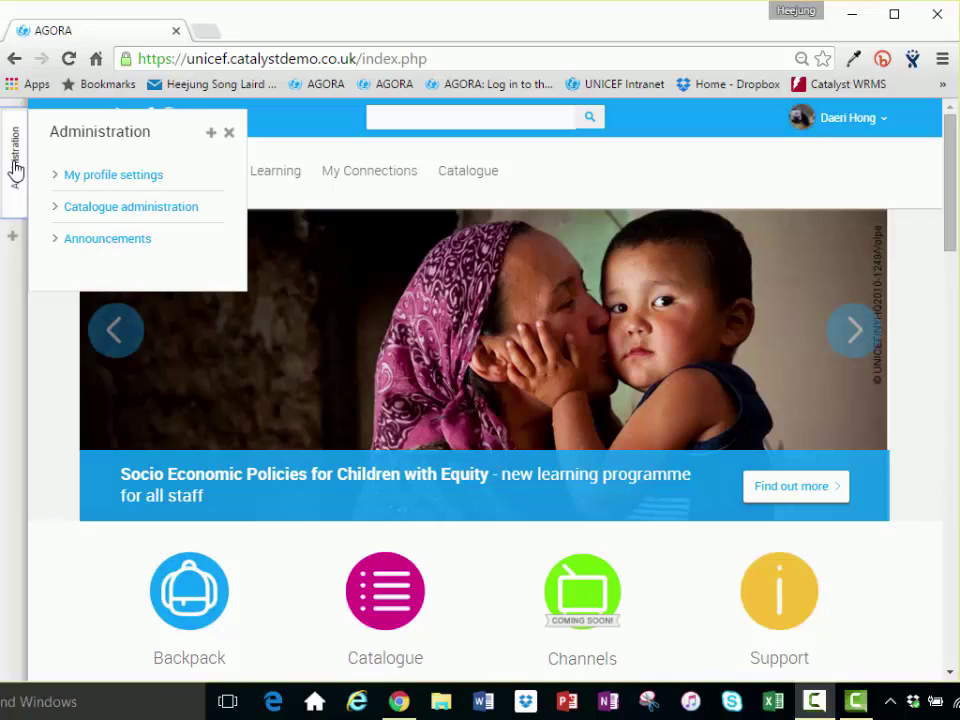
click(56, 208)
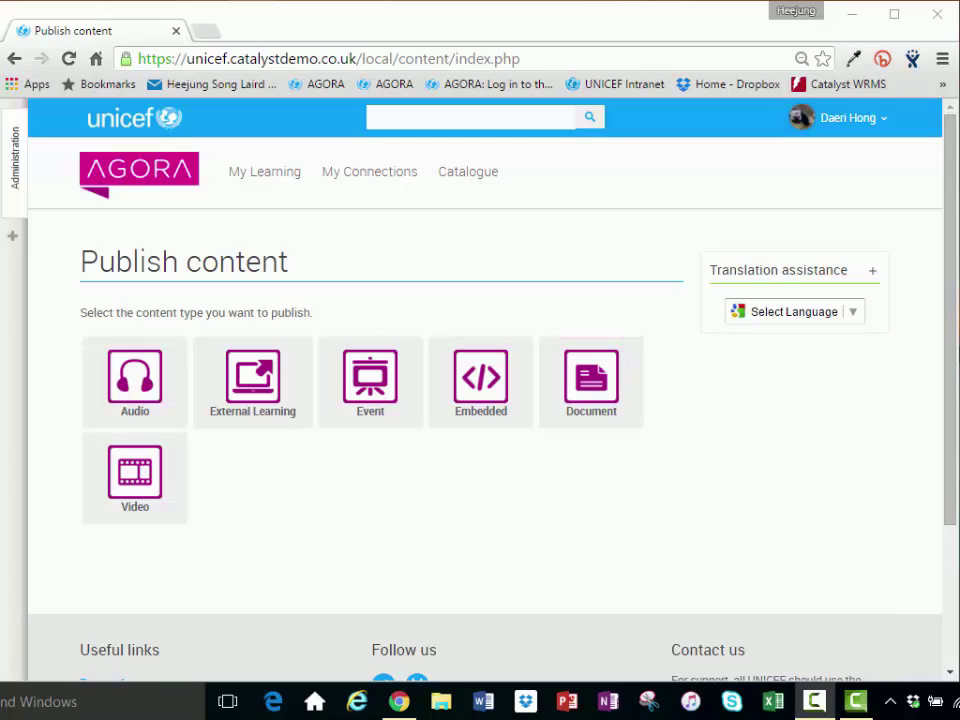
click(141, 500)
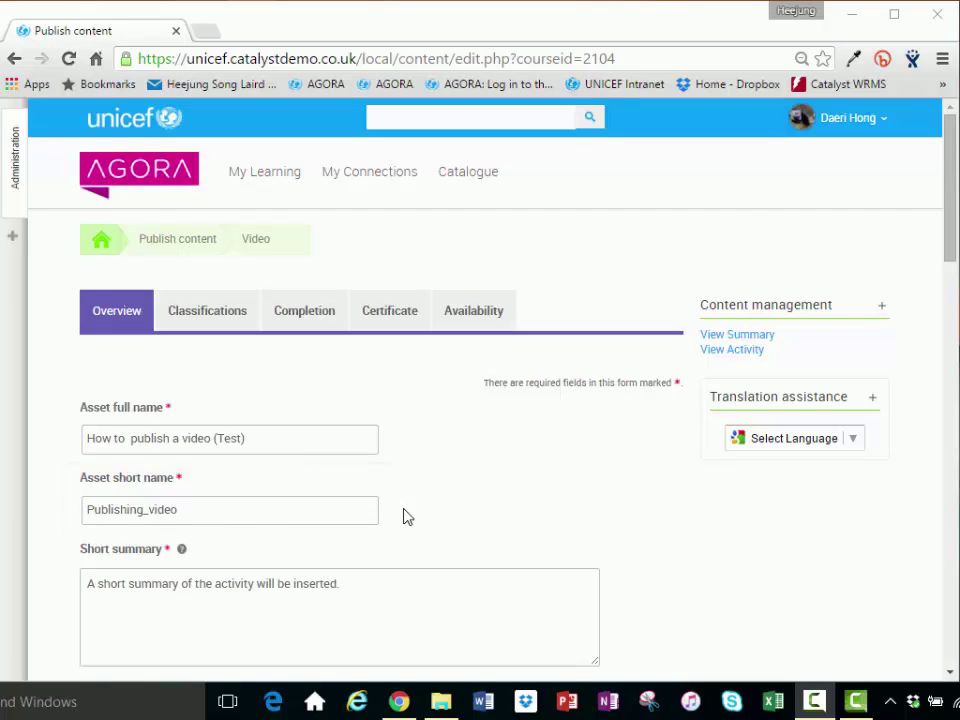
Review the video asset's names, summaries and image area, and examine the available activity category options.
scroll(405, 516, down, 2)
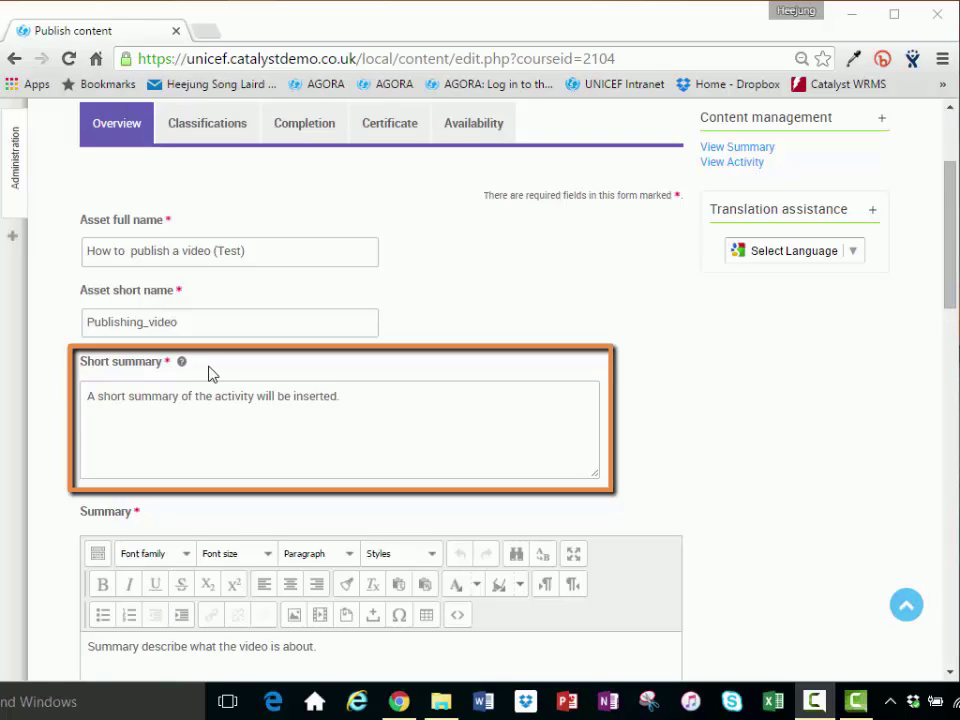
scroll(210, 374, down, 2)
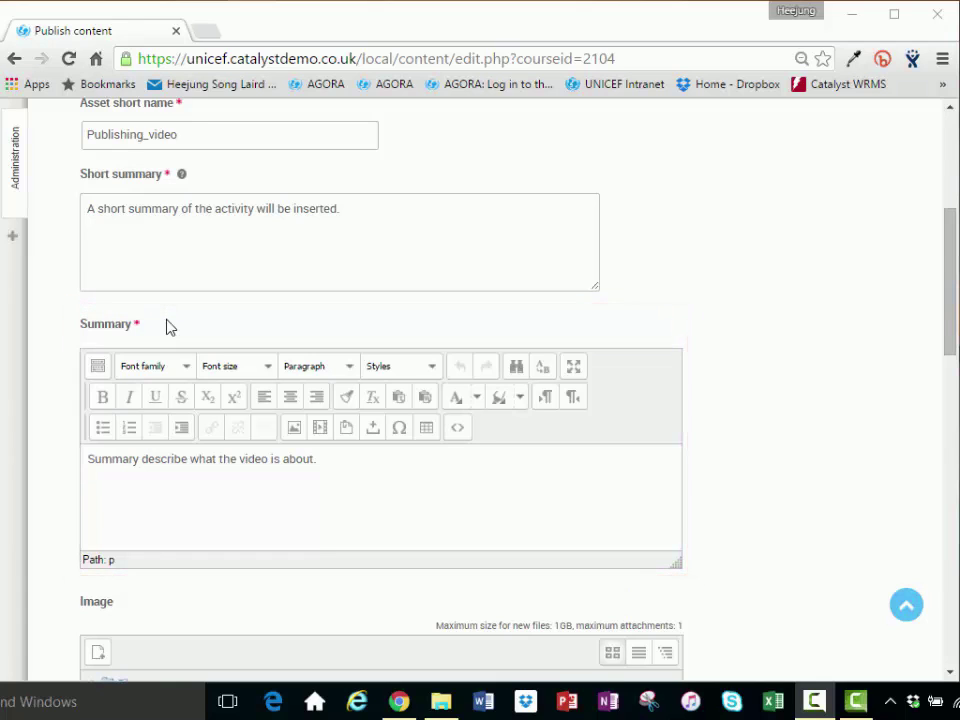
scroll(203, 149, down, 5)
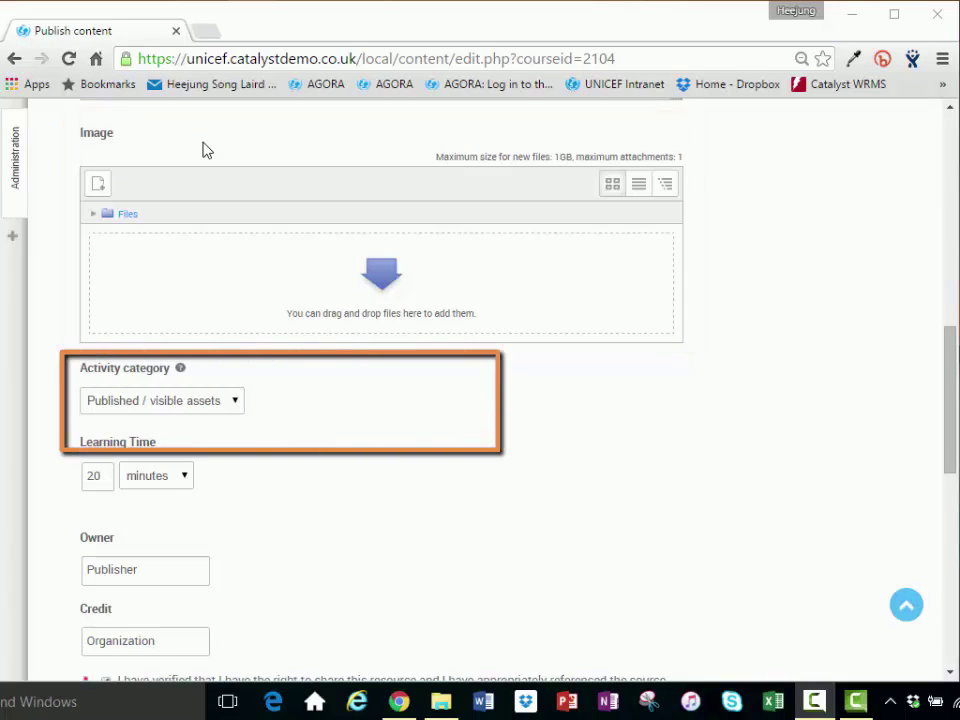
click(236, 402)
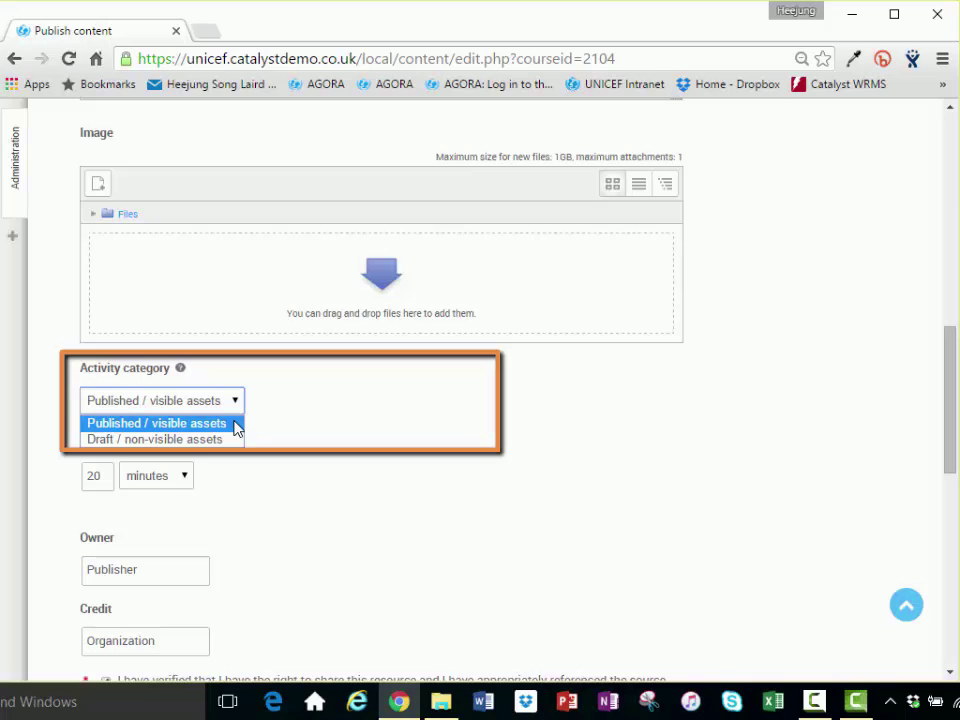
click(270, 426)
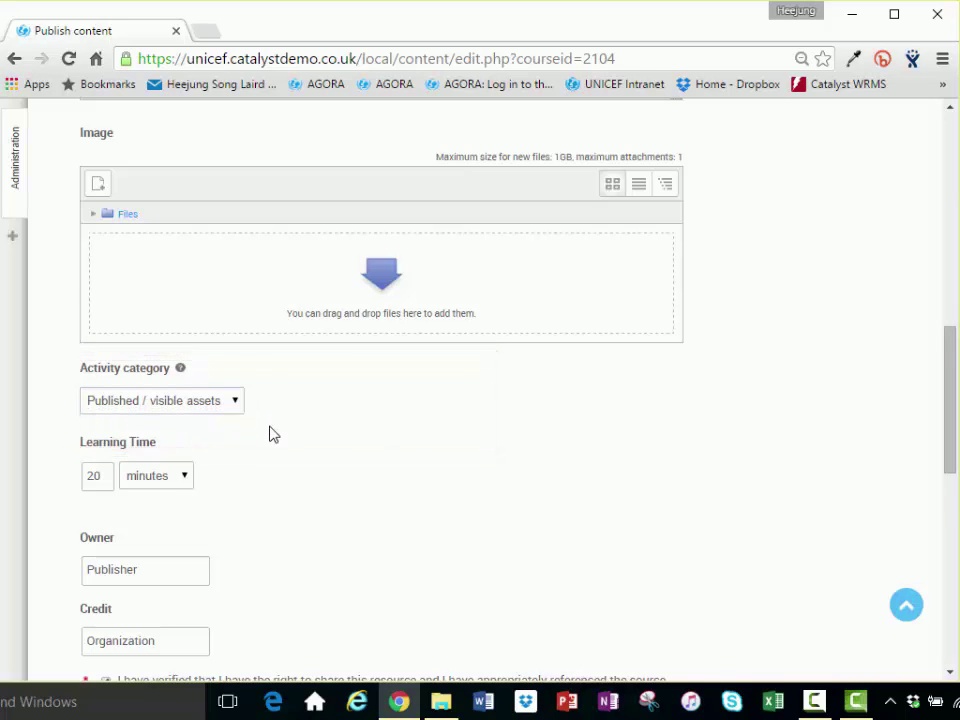
Examine the time units available for the video asset's learning time.
scroll(270, 425, down, 1)
scroll(270, 436, down, 1)
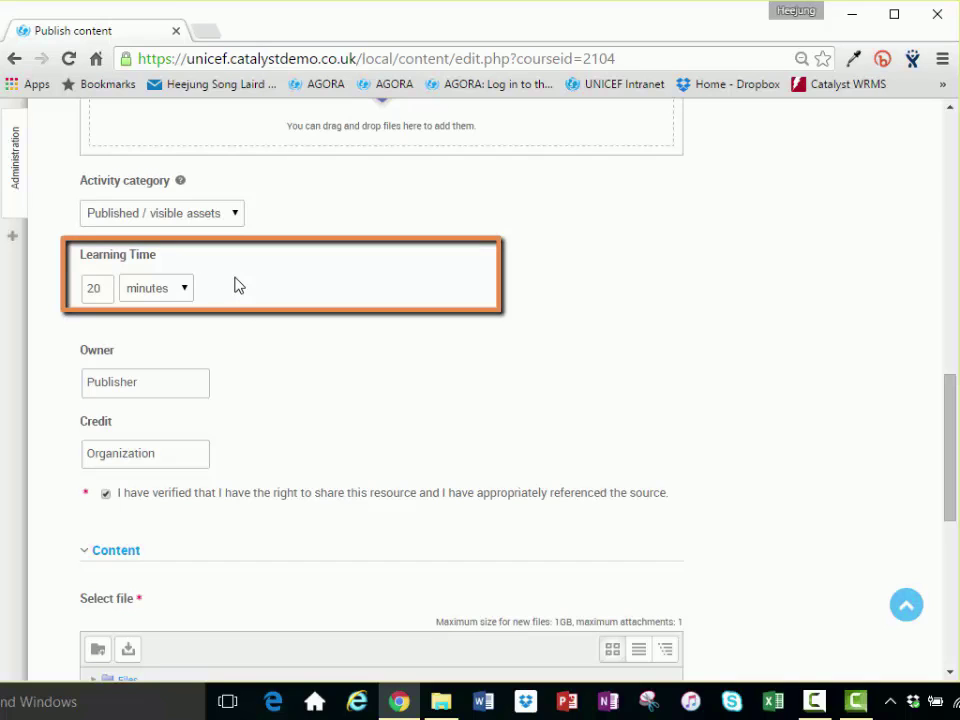
click(186, 292)
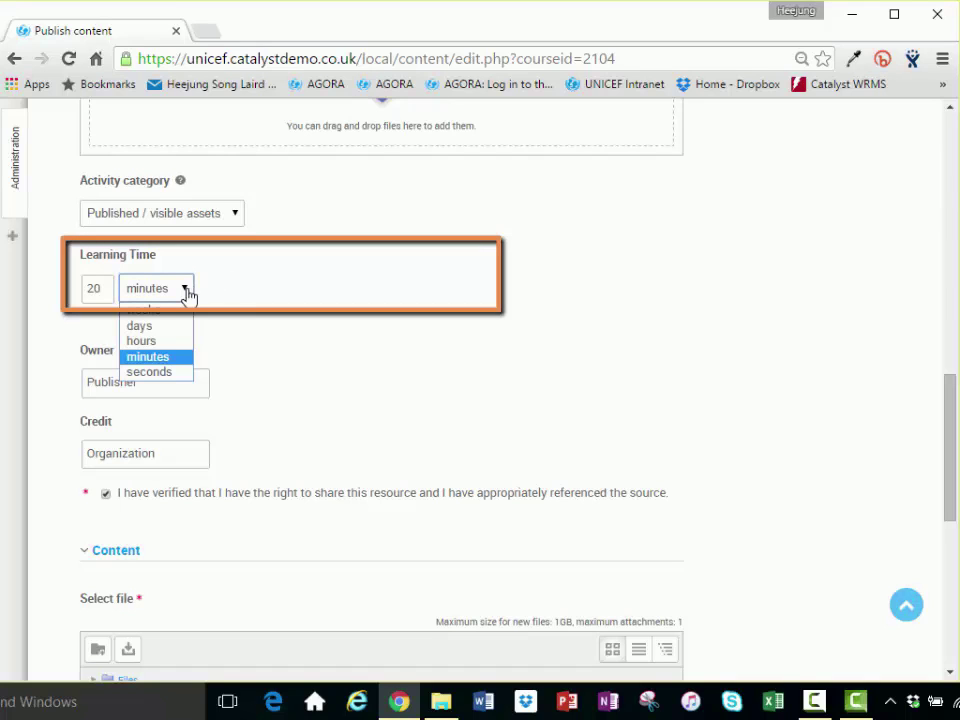
click(188, 293)
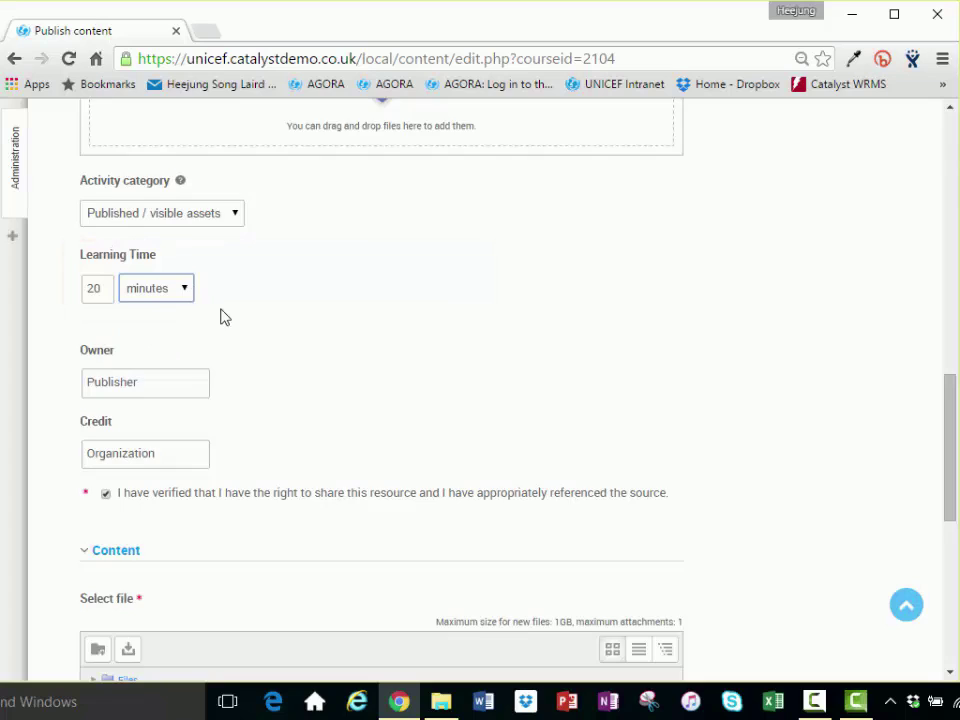
Save the video asset's overview details and its classifications, continuing to the completion settings.
scroll(244, 328, down, 1)
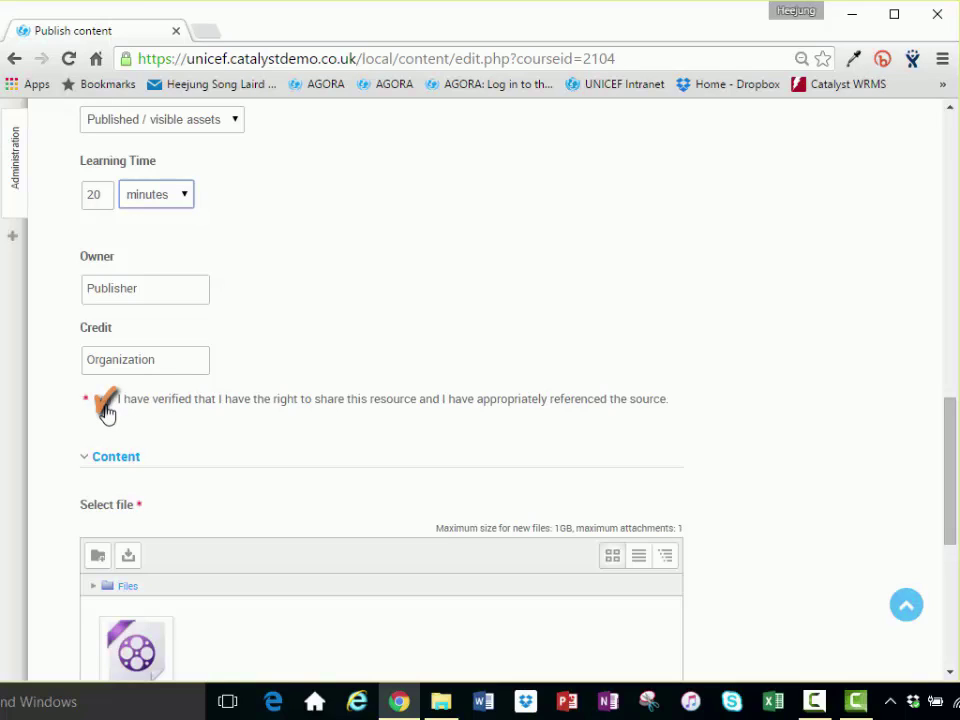
scroll(171, 418, down, 3)
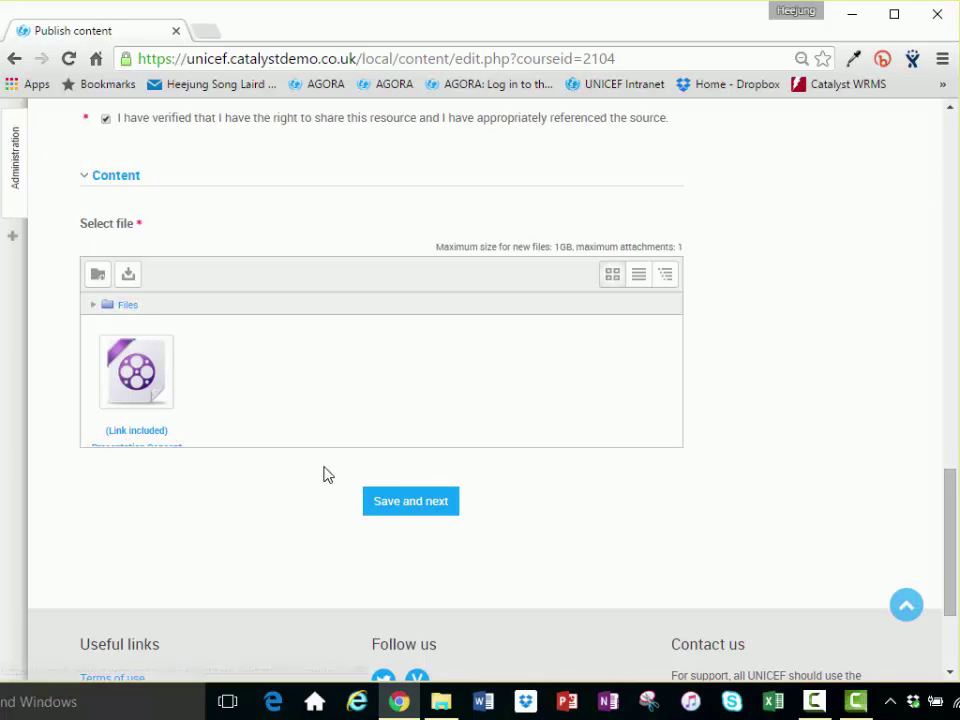
click(405, 508)
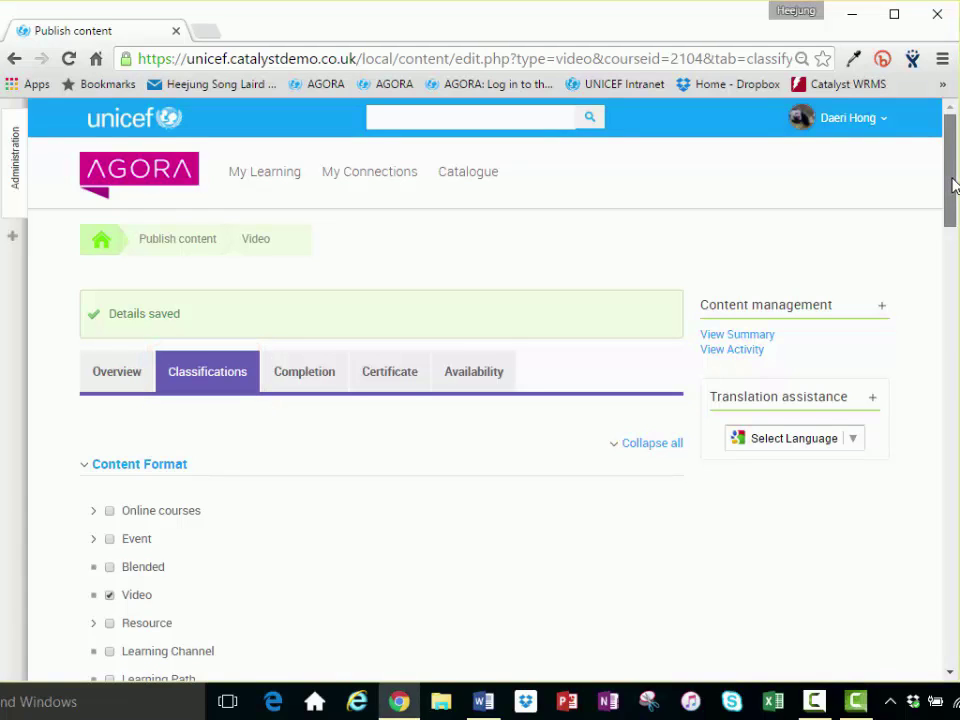
drag(953, 184, 953, 579)
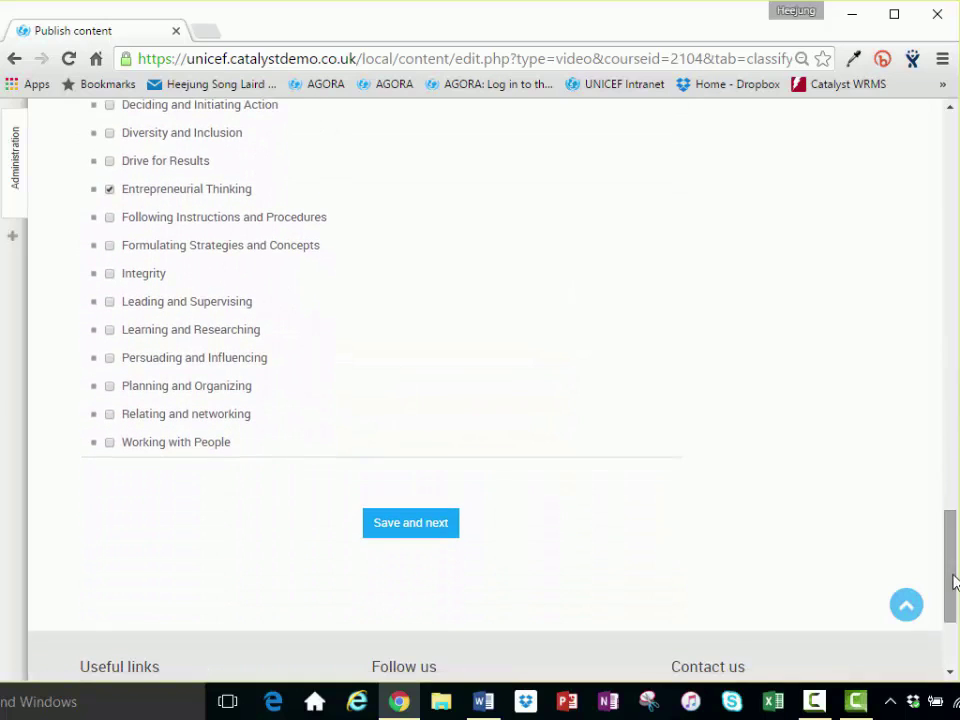
click(424, 541)
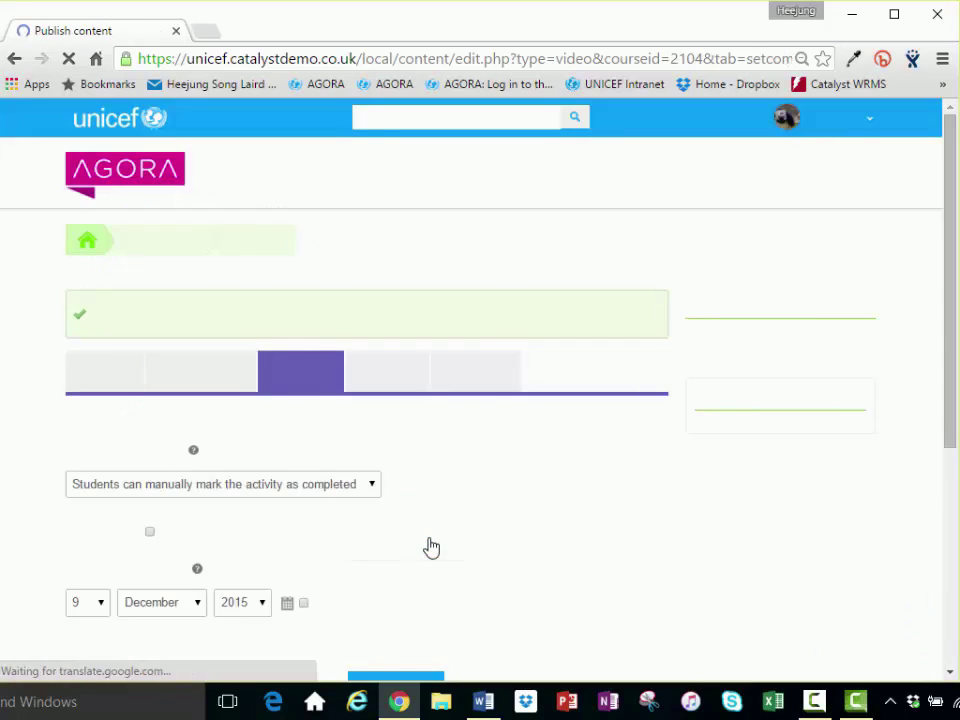
Check the completion tracking options and their help text, keep manual marking by students, and save the completion settings.
drag(953, 365, 955, 397)
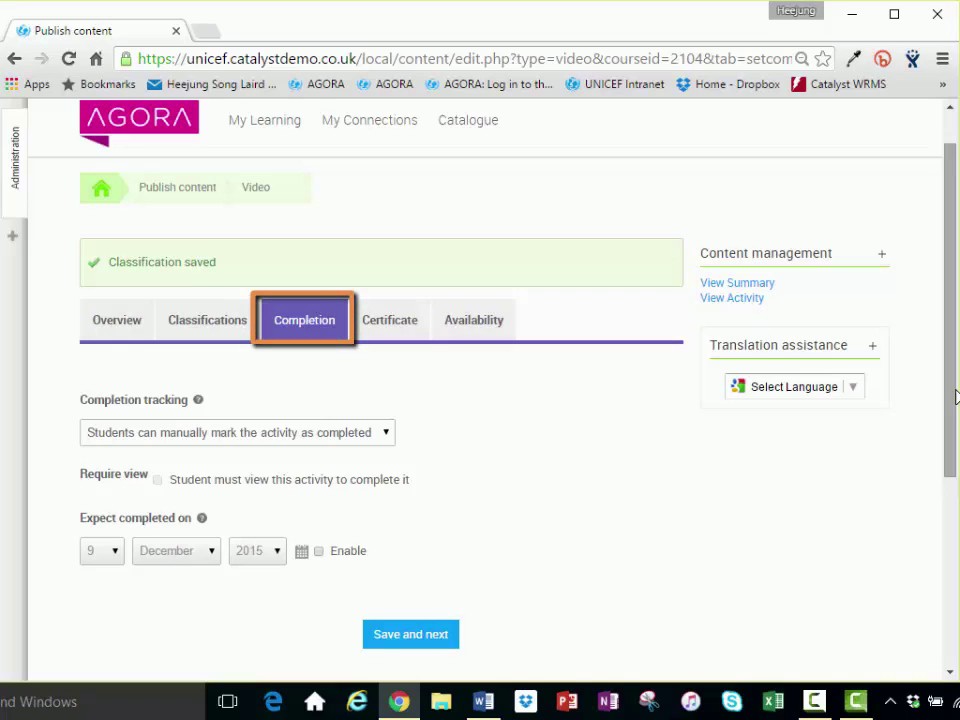
click(386, 434)
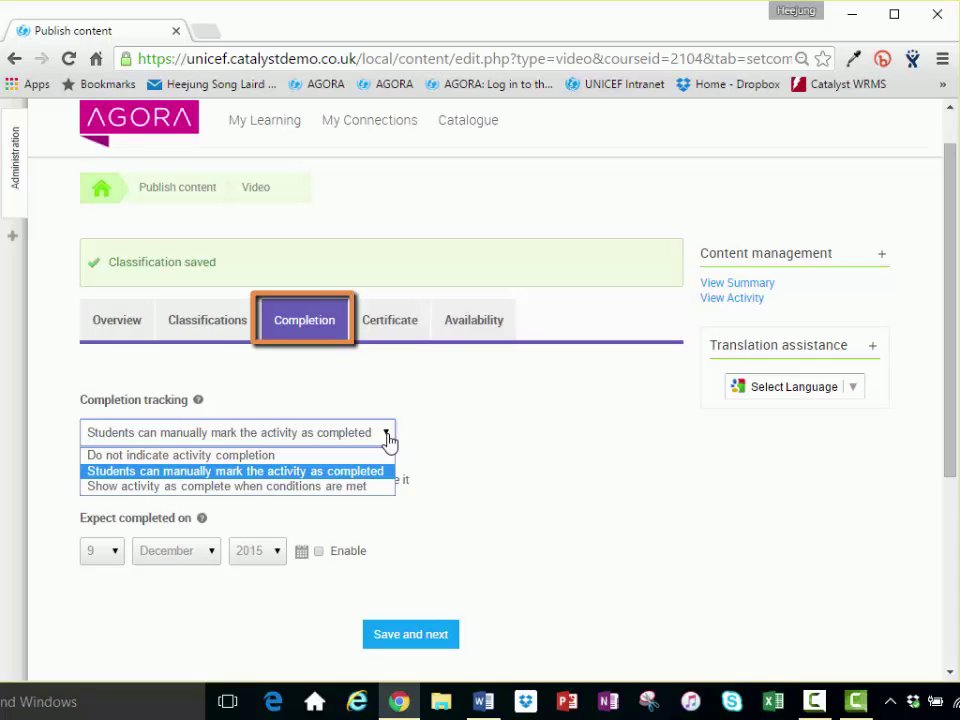
click(388, 436)
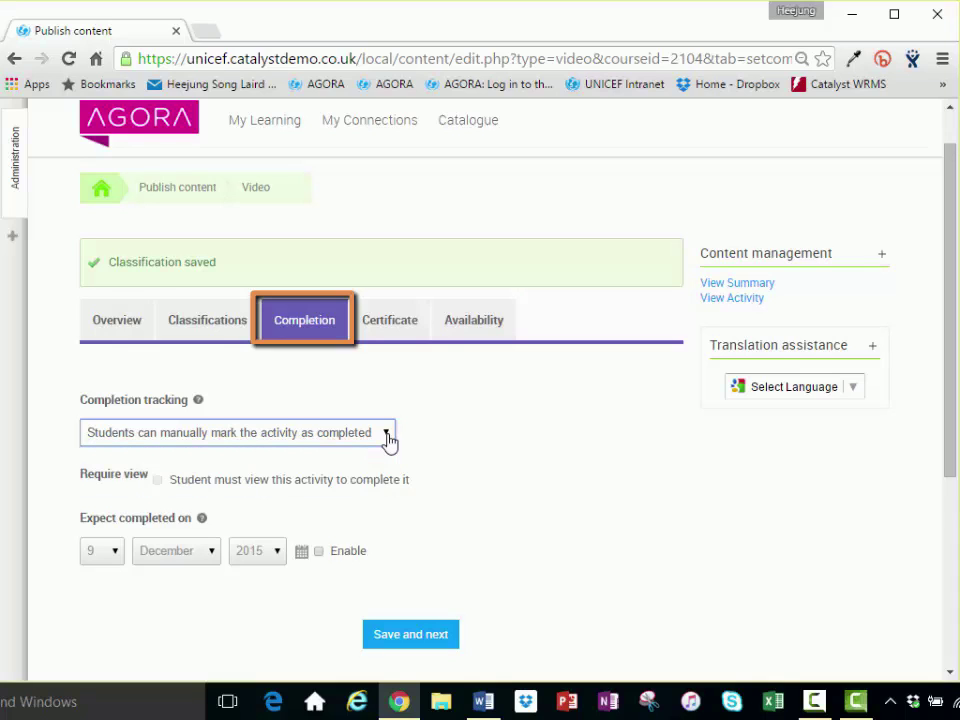
click(197, 402)
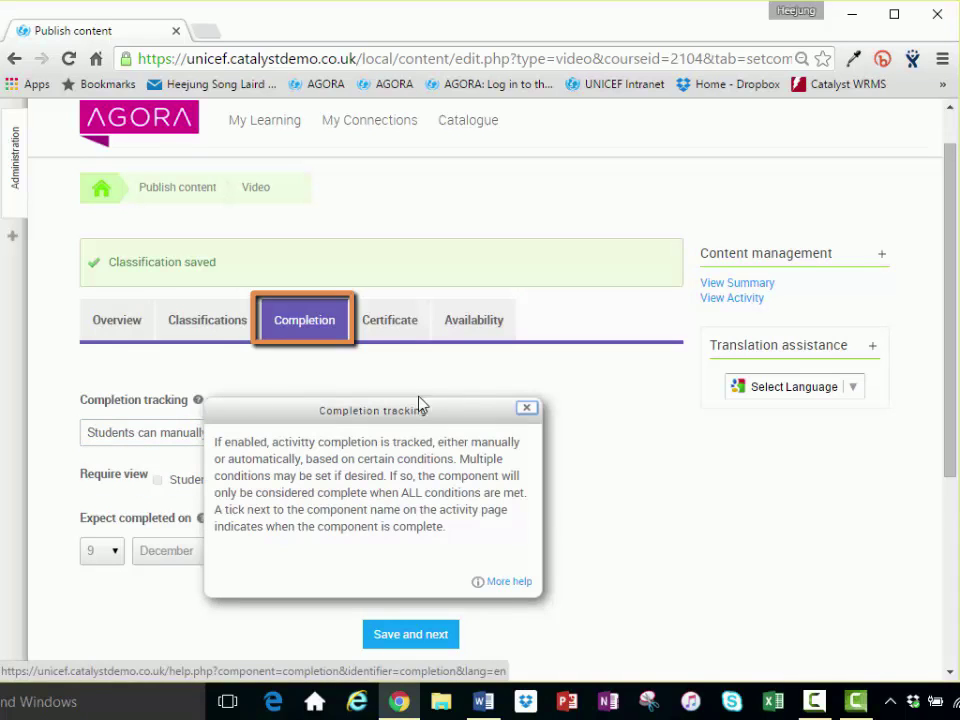
click(527, 411)
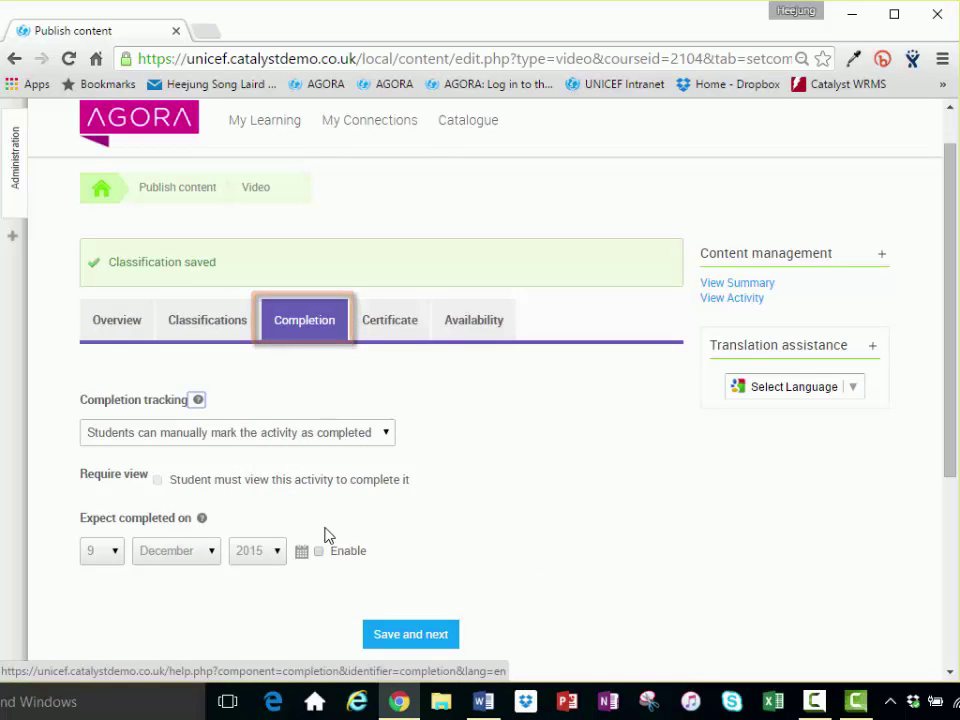
click(433, 636)
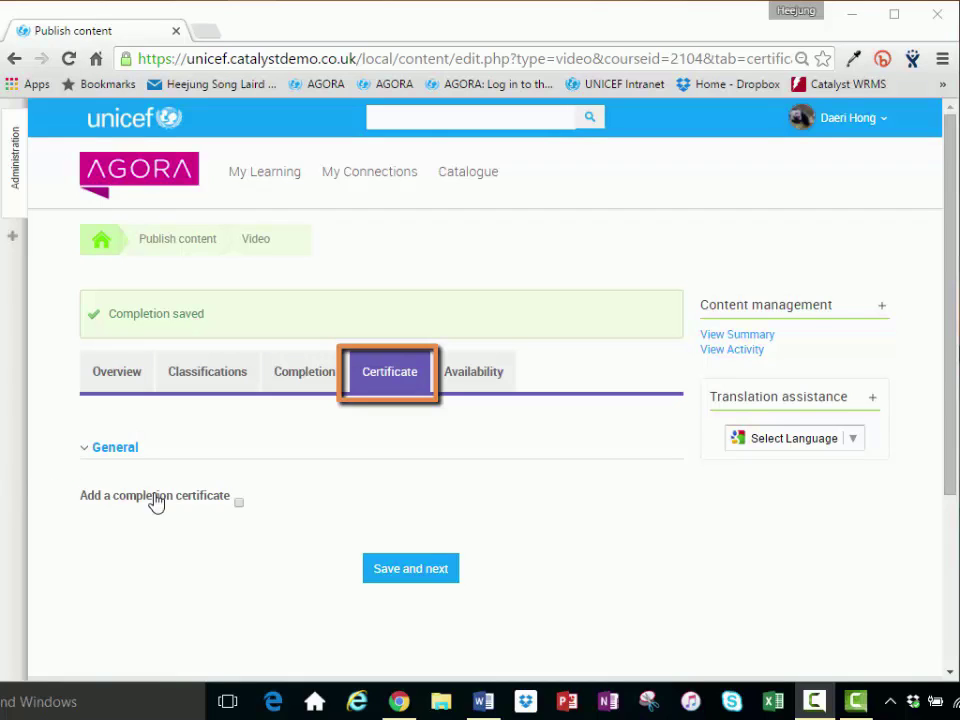
Add a completion certificate to the video asset and save the certificate settings.
click(239, 503)
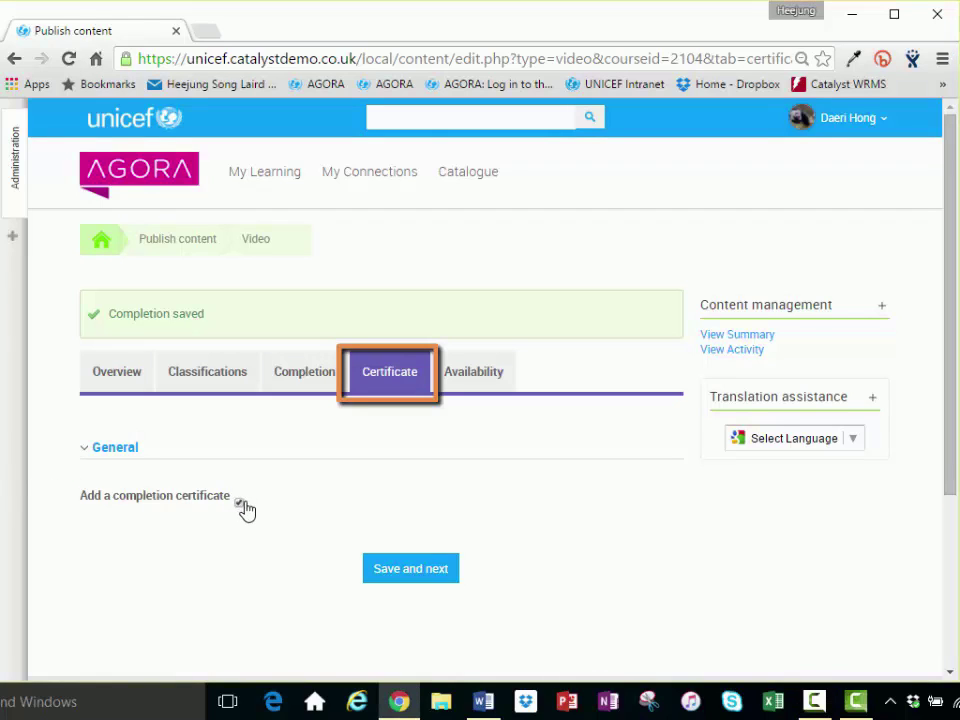
click(437, 569)
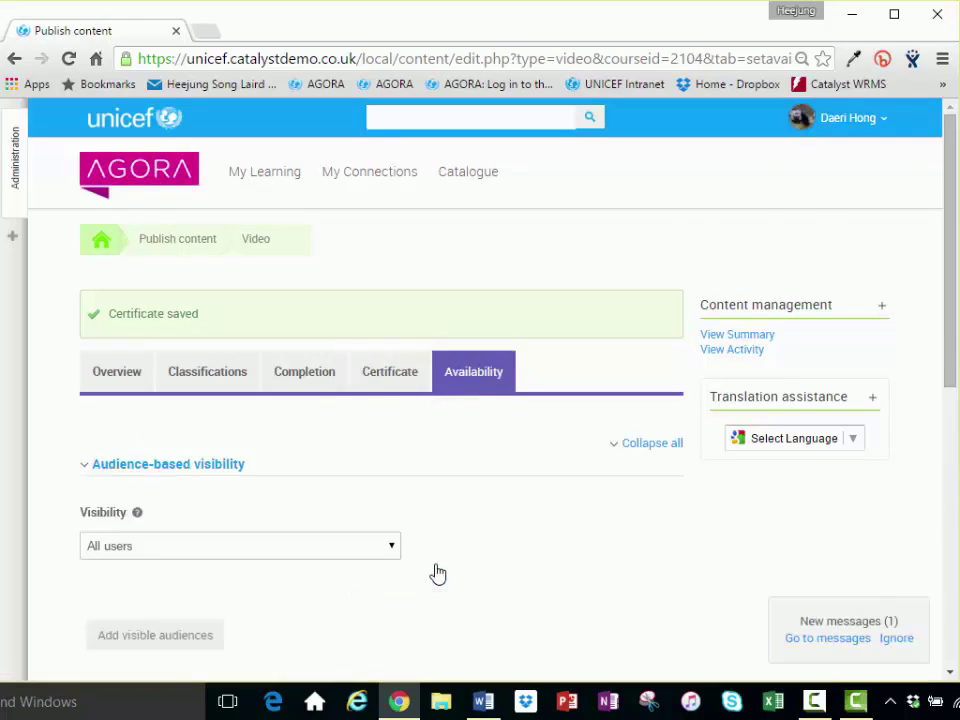
Examine the audience-based visibility options for the video asset.
scroll(437, 573, down, 3)
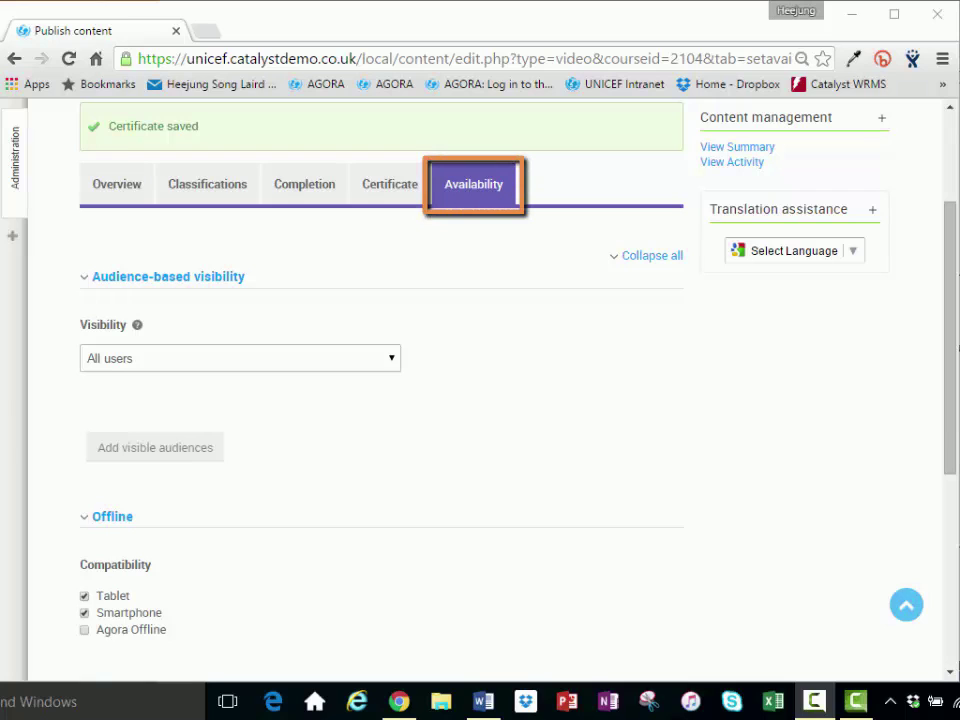
click(394, 362)
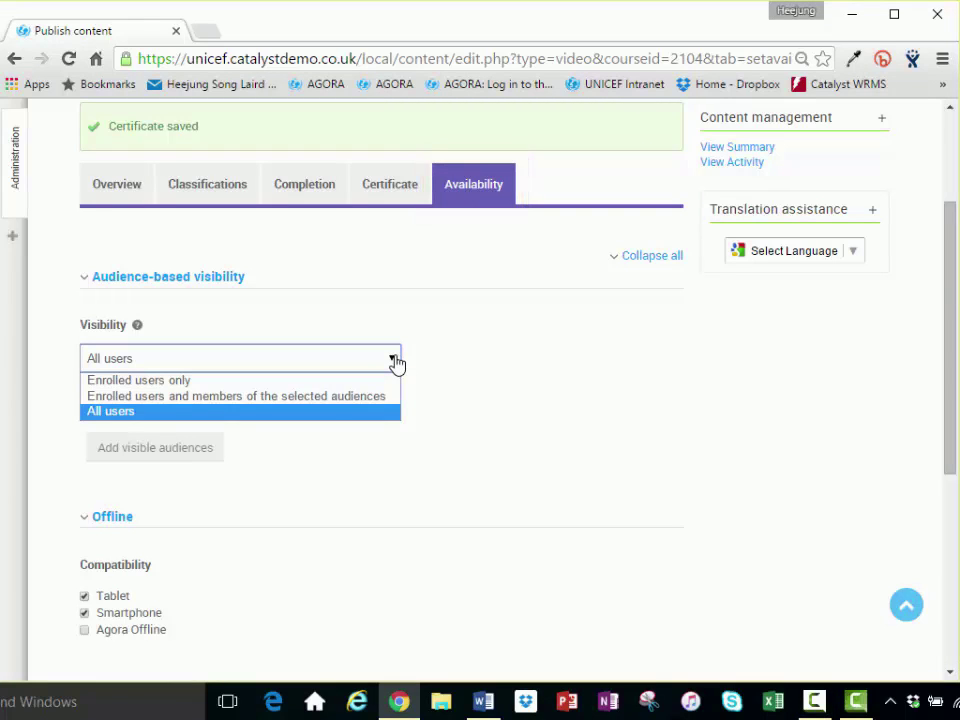
click(396, 363)
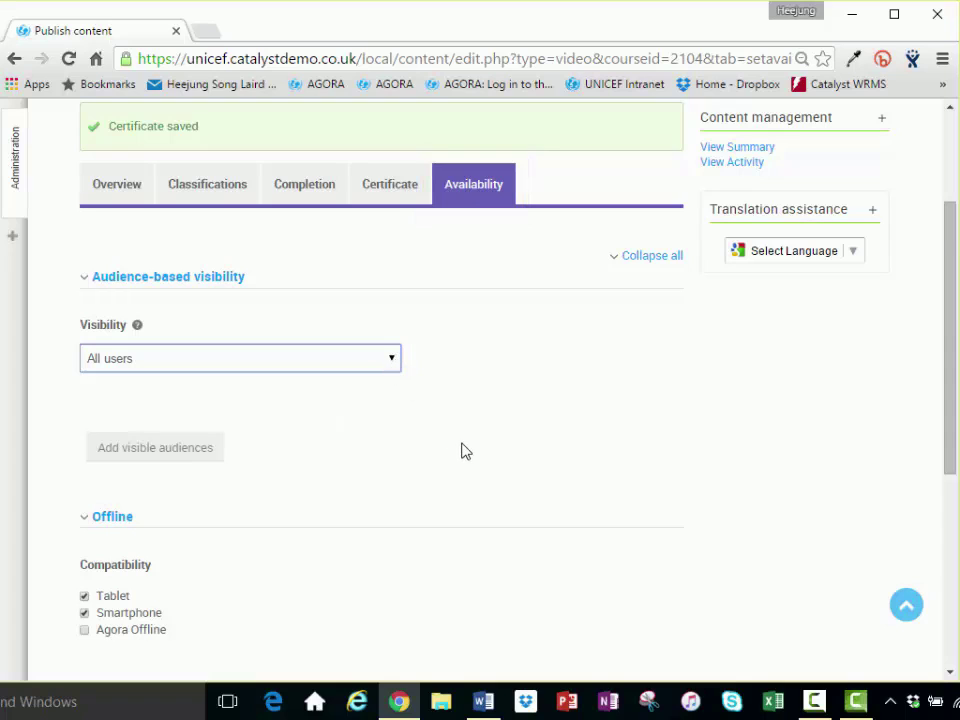
Mark the video as compatible with Tablet, Smartphone and Agora Offline, and save the availability settings.
scroll(463, 451, down, 2)
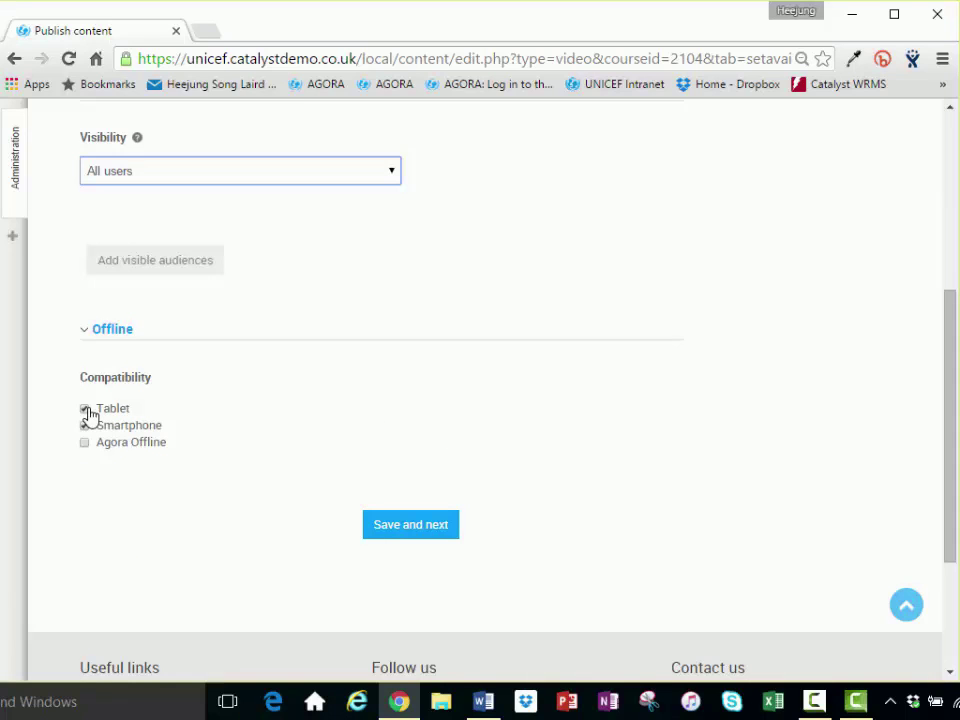
click(86, 410)
click(86, 427)
click(85, 443)
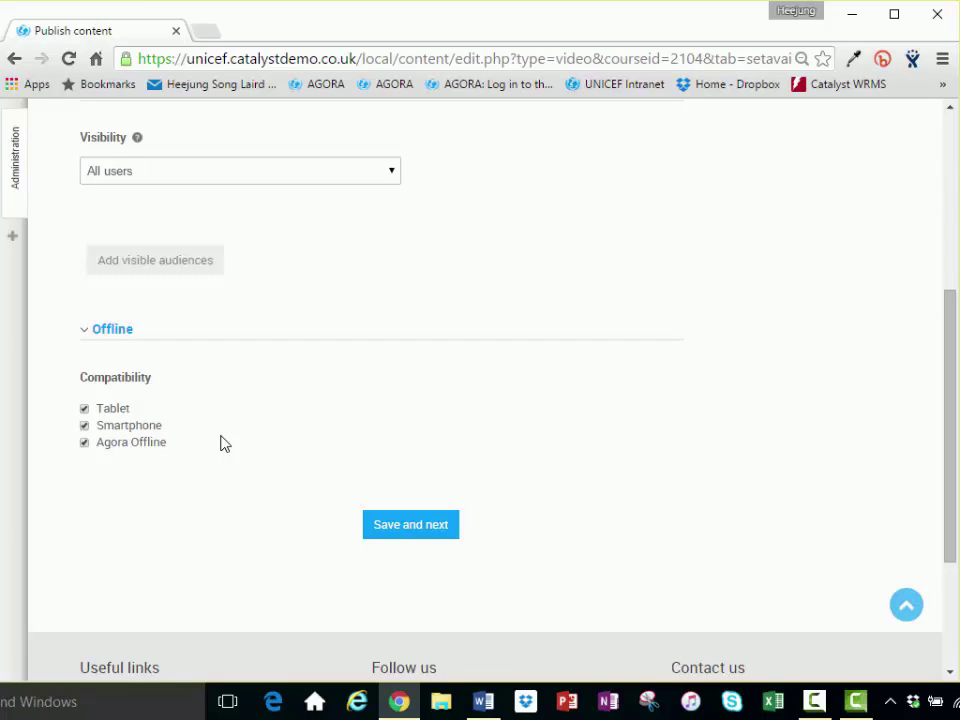
click(410, 527)
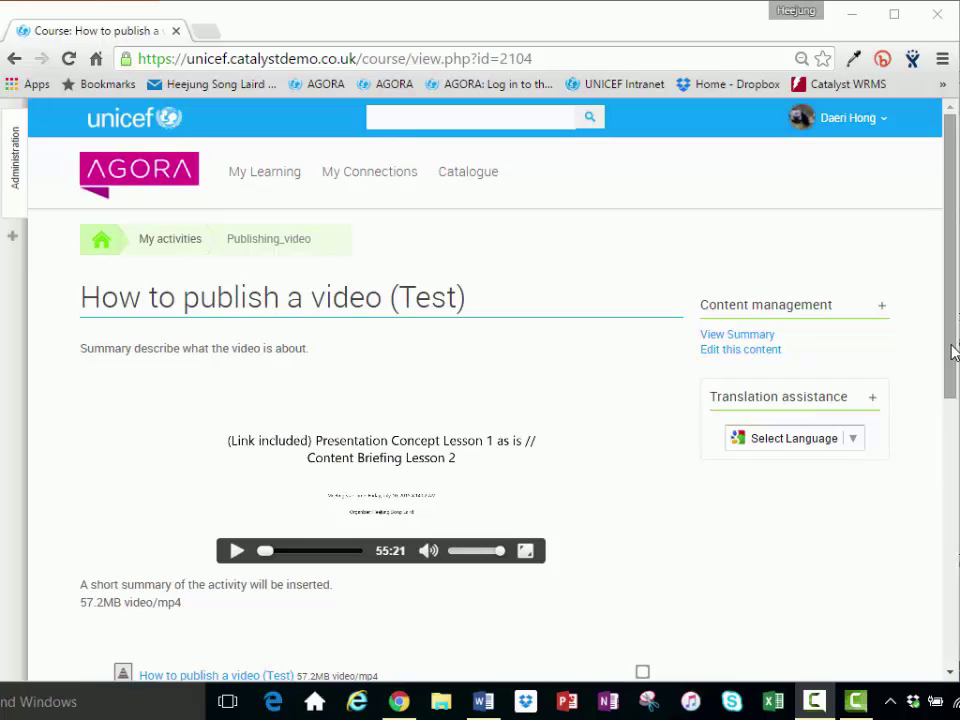
Review the published video's activity page, including its evaluation form and certificate components.
drag(952, 352, 917, 540)
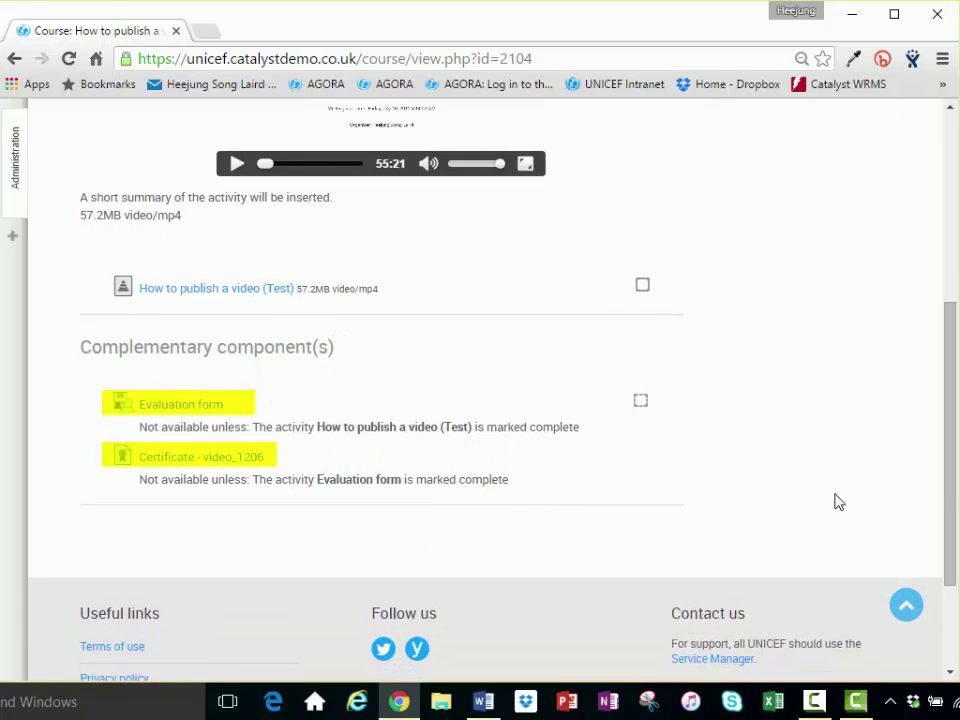
drag(949, 497, 949, 296)
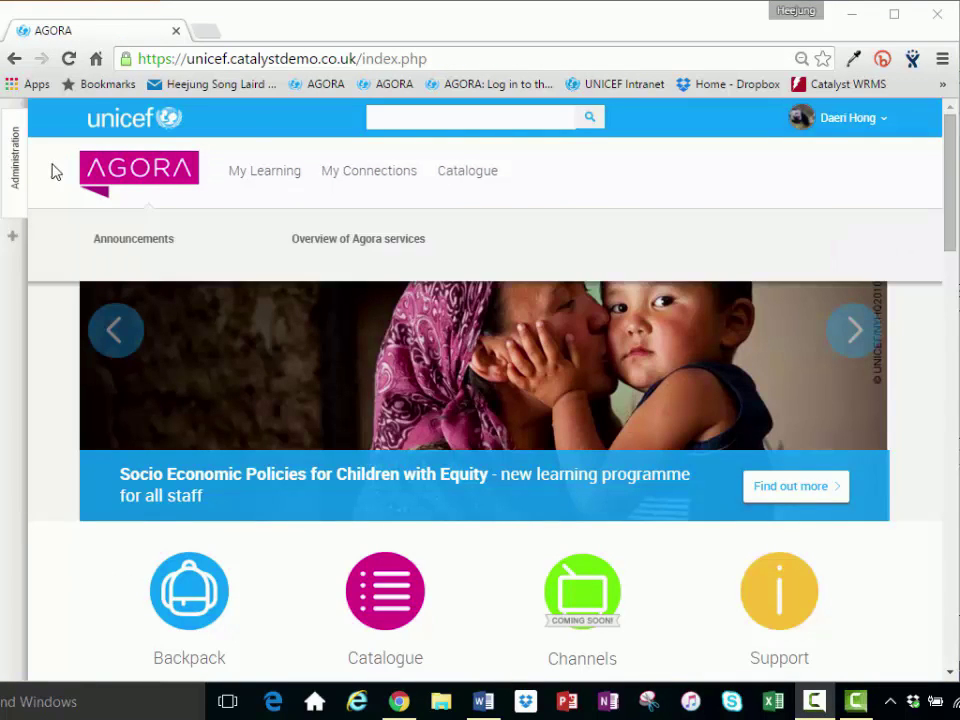
Open the asset management report from the catalogue administration and go to the list of editable activities.
click(15, 175)
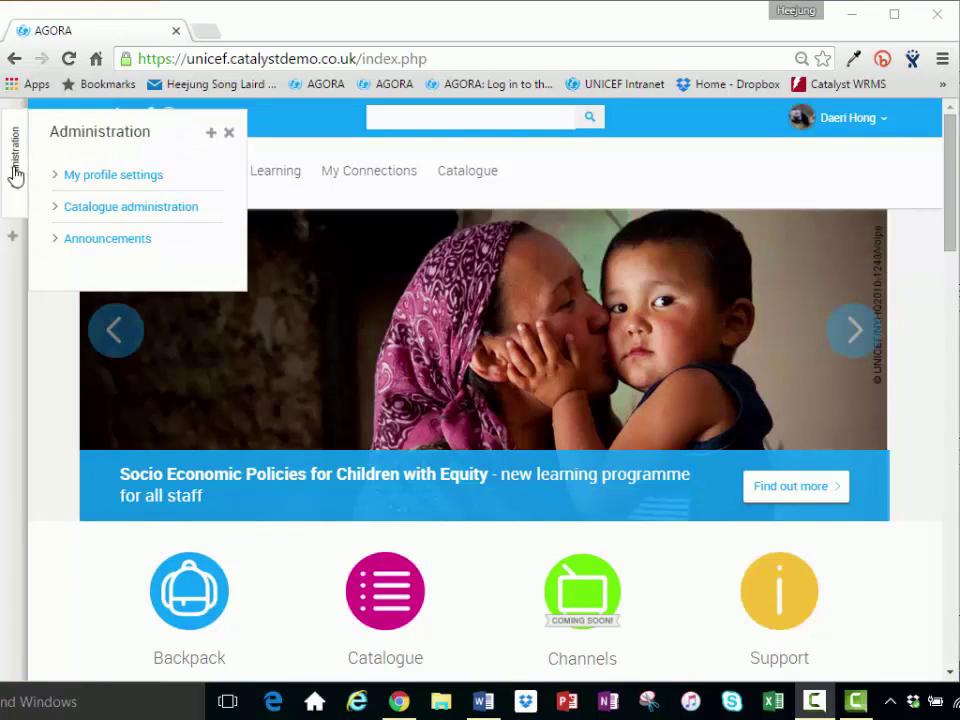
click(56, 213)
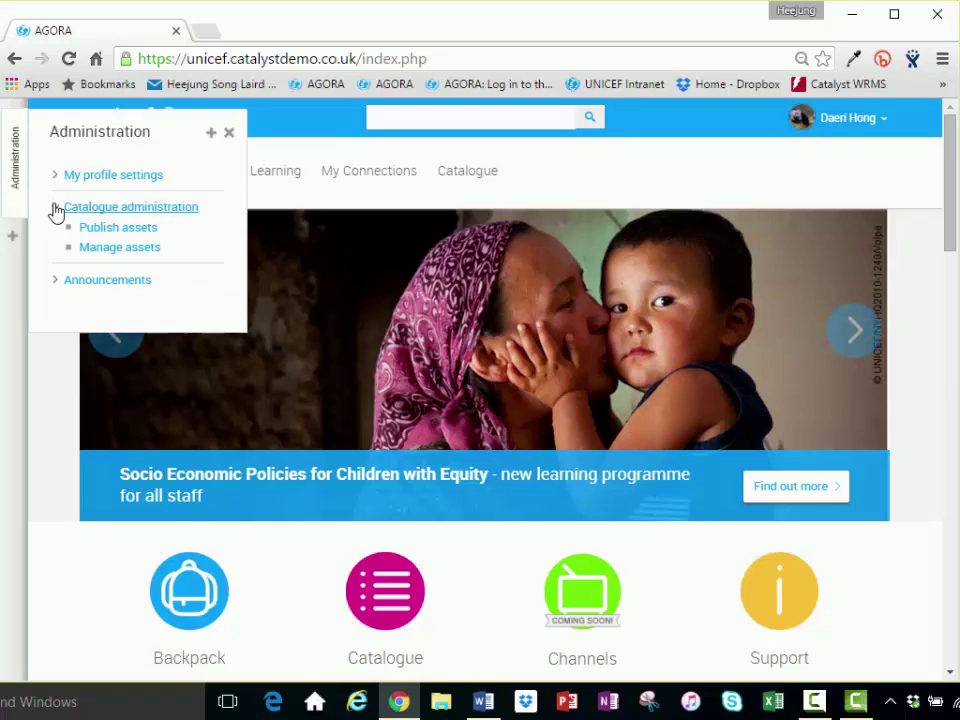
click(90, 252)
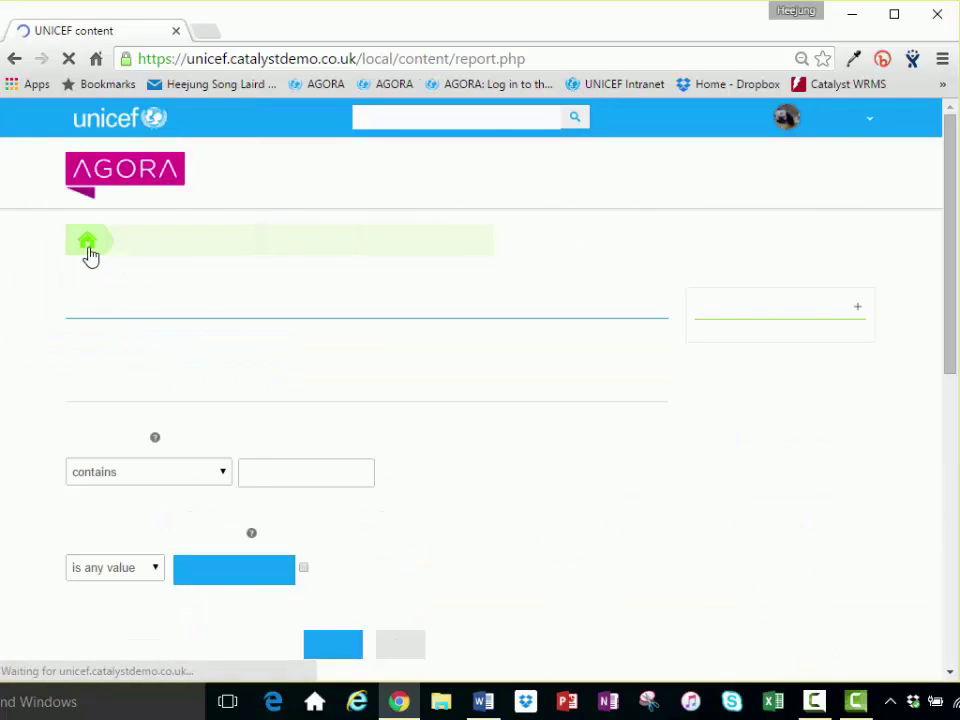
scroll(255, 392, down, 5)
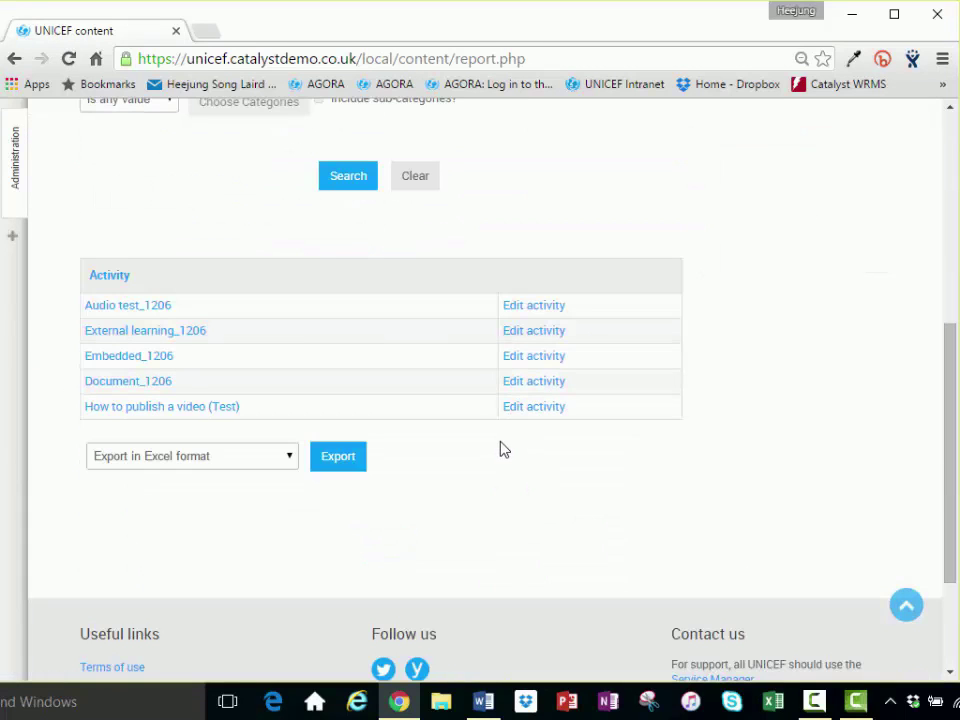